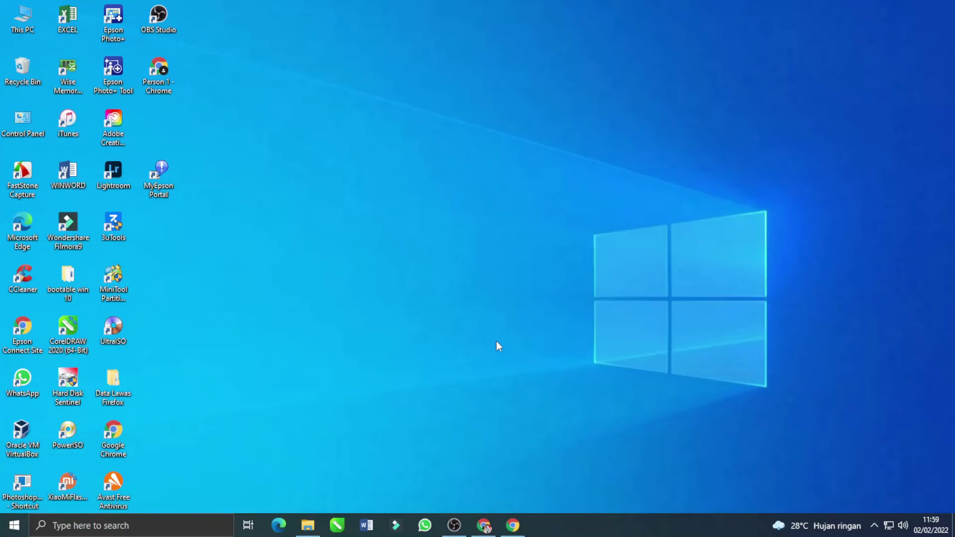
Look at the folder holding the contoh PDF, then bring Chrome back up.
left_click(308, 525)
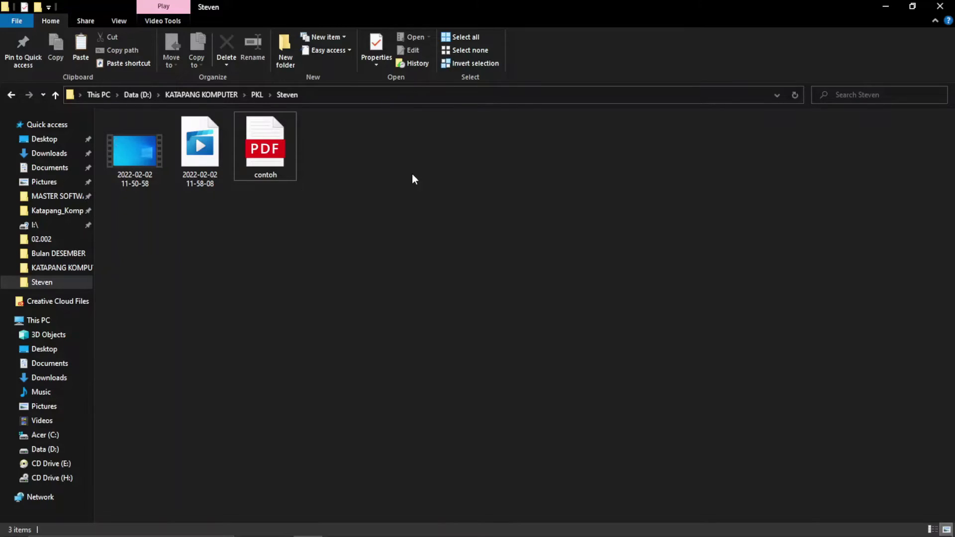
left_click(883, 7)
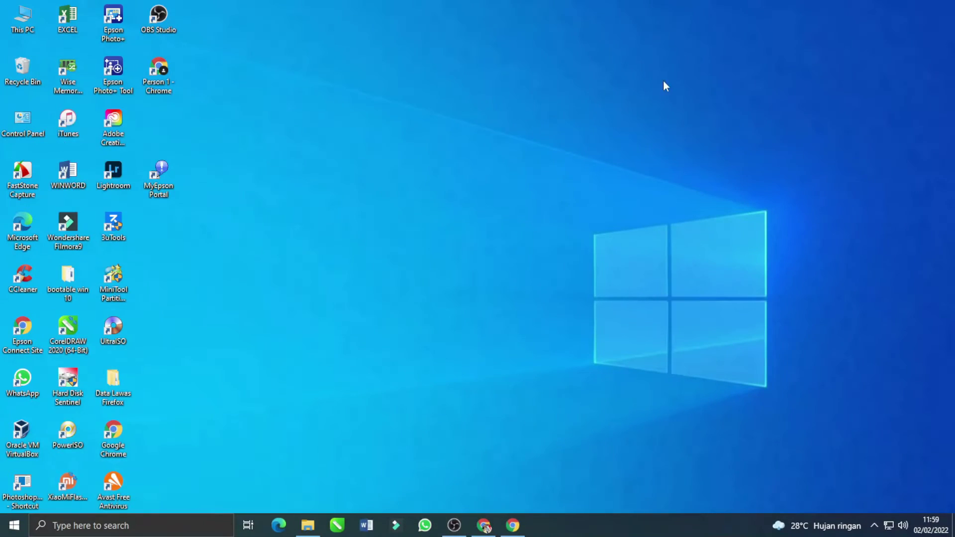
left_click(512, 525)
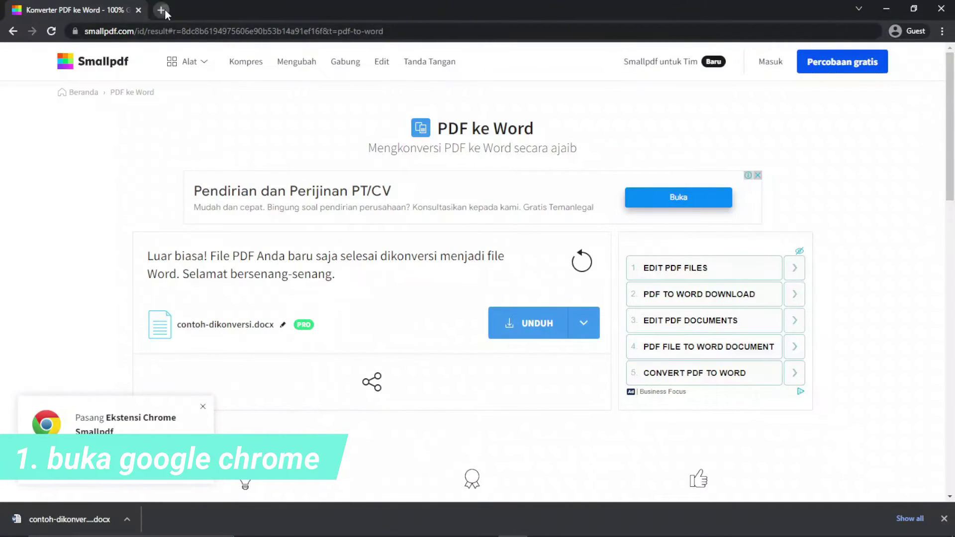
Search Google for 'convert pdf to word' in a new tab.
left_click(166, 10)
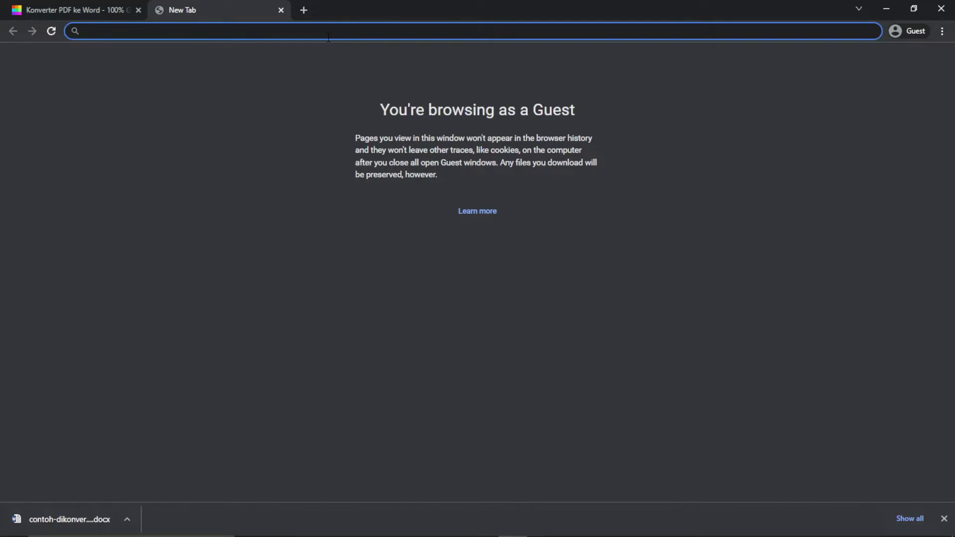
type("co")
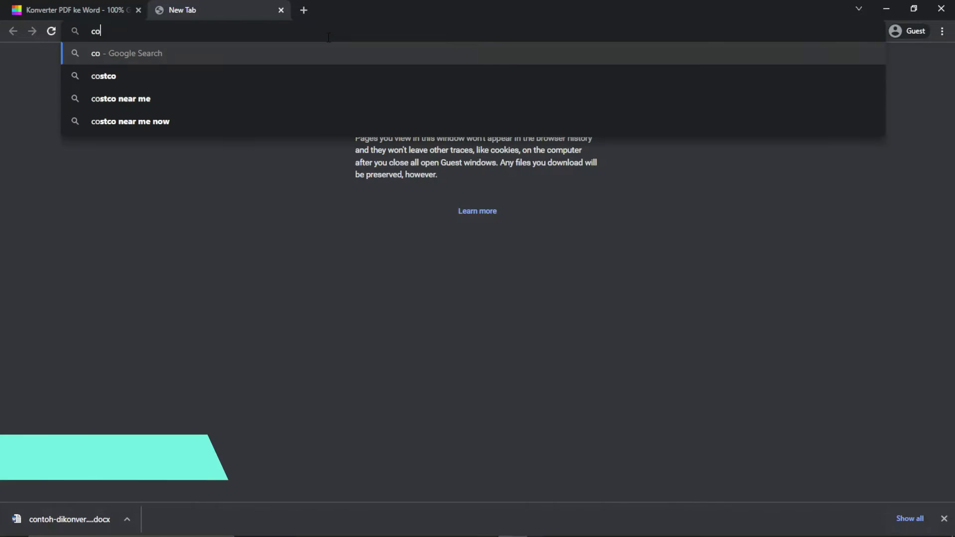
type("nvert")
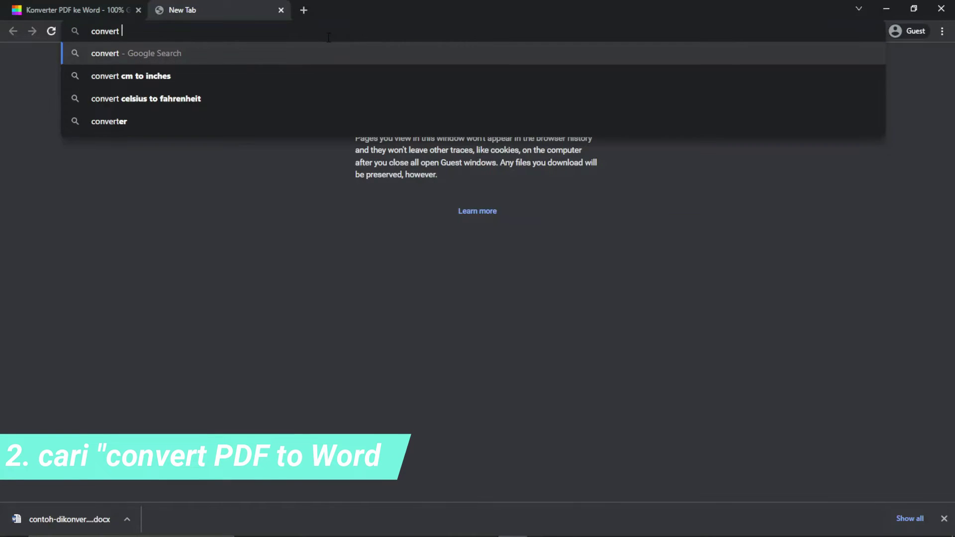
type(" pdf")
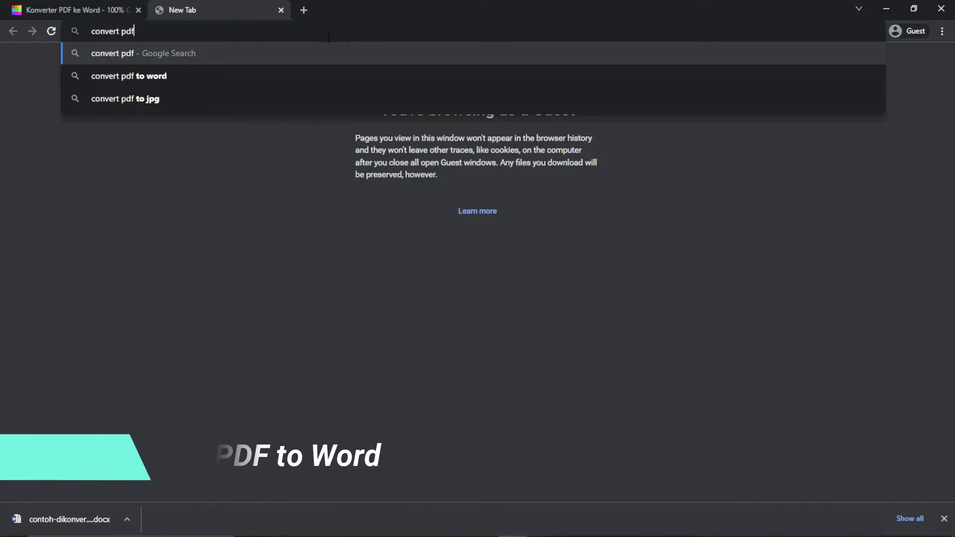
key("Down")
key("Return")
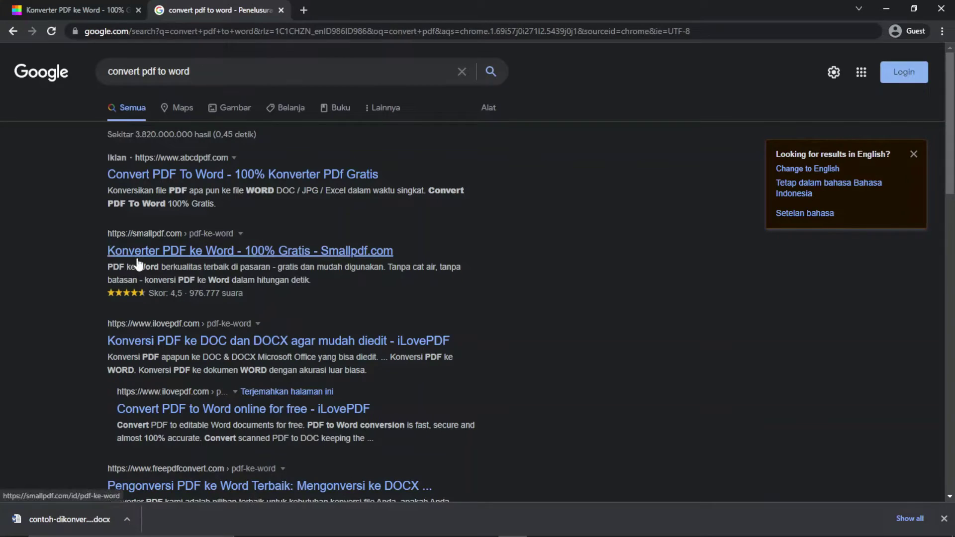
Open Smallpdf's PDF ke Word converter from the results and upload contoh.pdf.
left_click(166, 250)
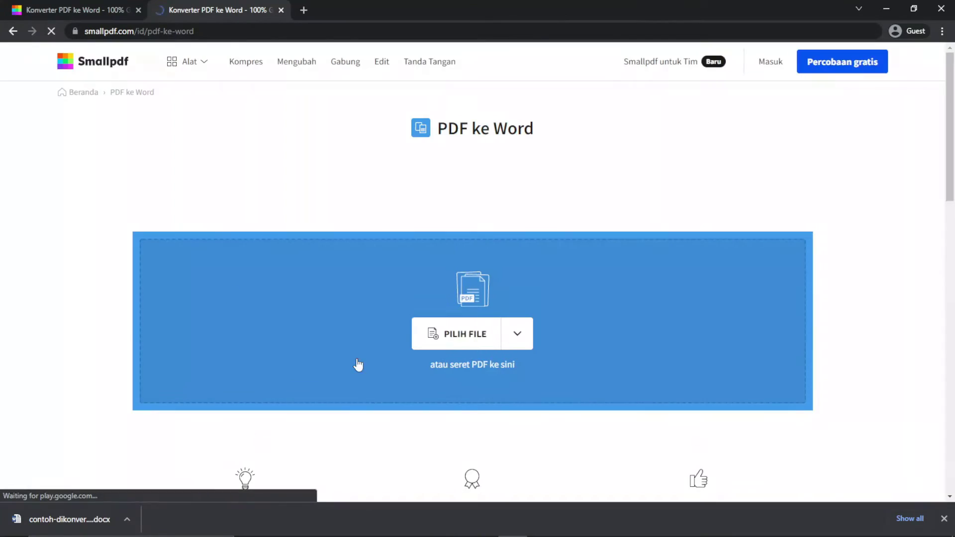
left_click(948, 518)
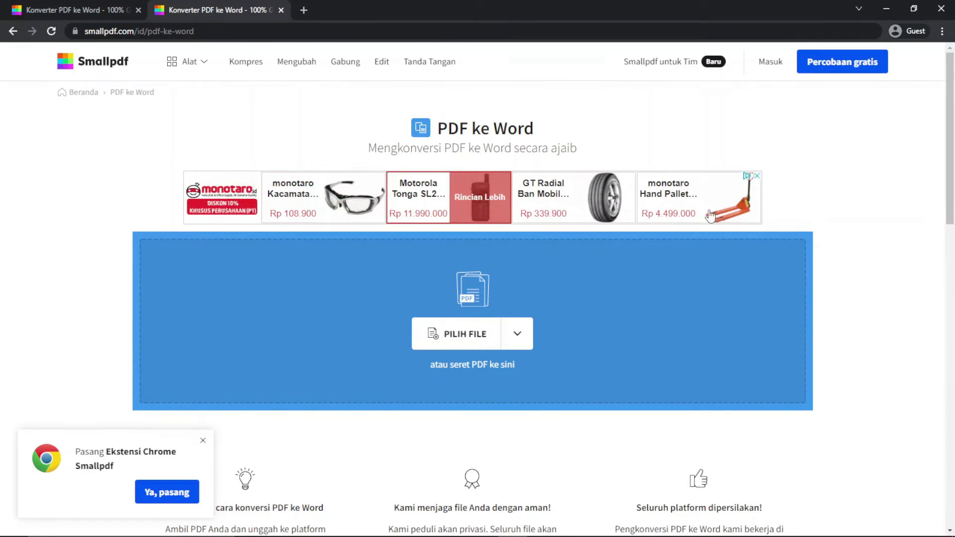
left_click(456, 341)
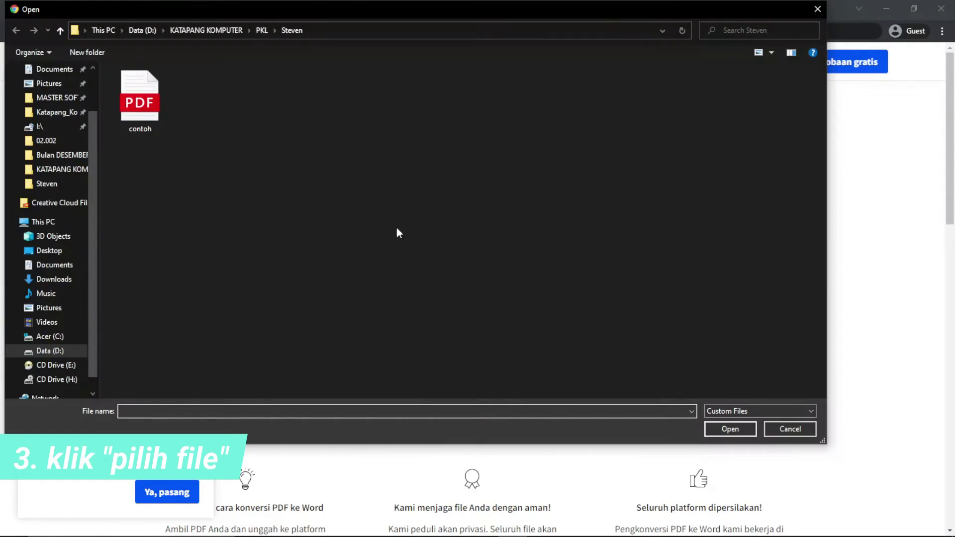
left_click(165, 119)
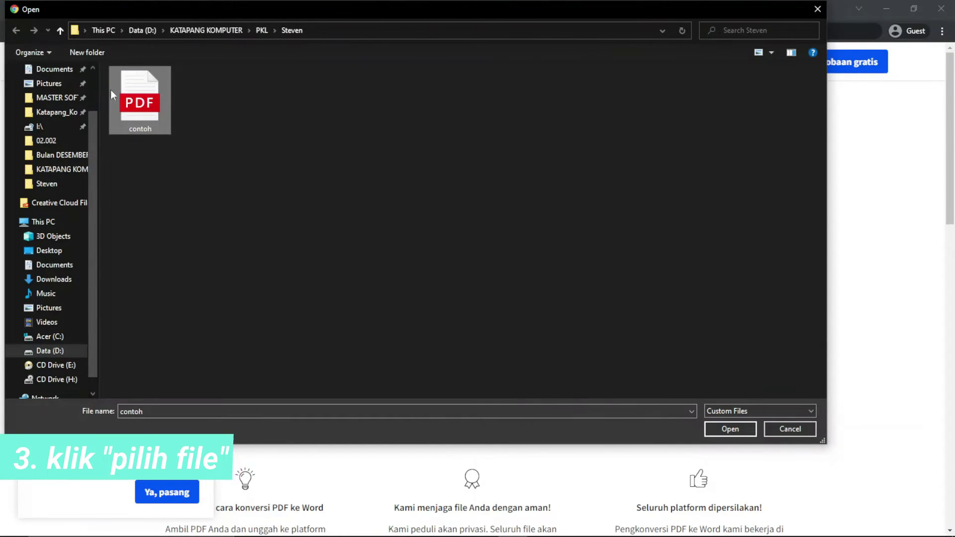
left_click(731, 429)
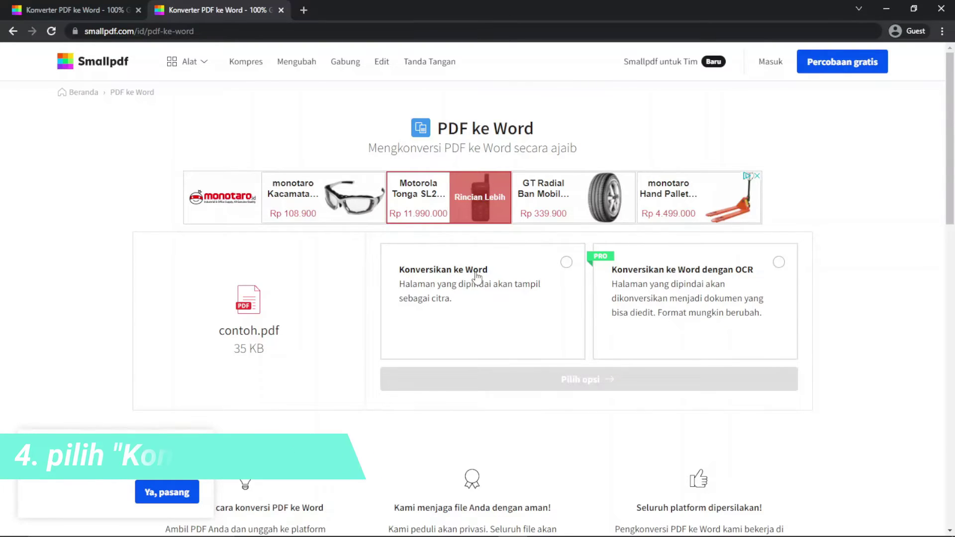
Convert contoh.pdf with 'Konversikan ke Word', download contoh-dikonversi.docx, and minimize Chrome.
left_click(567, 263)
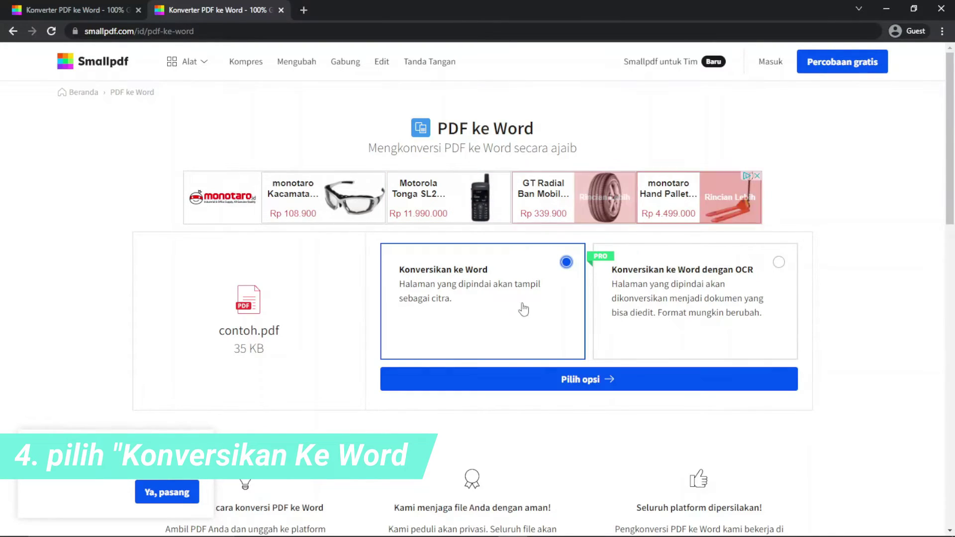
left_click(581, 388)
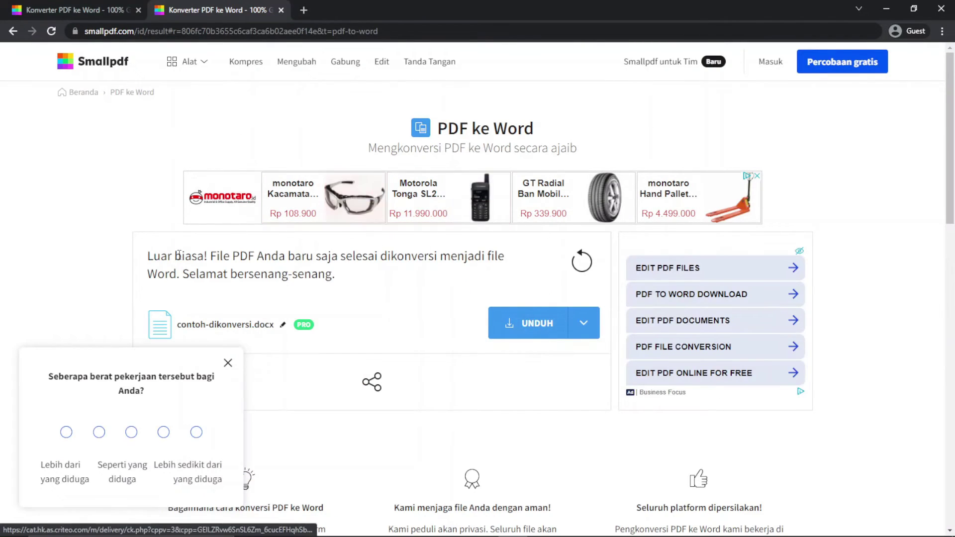
left_click(228, 363)
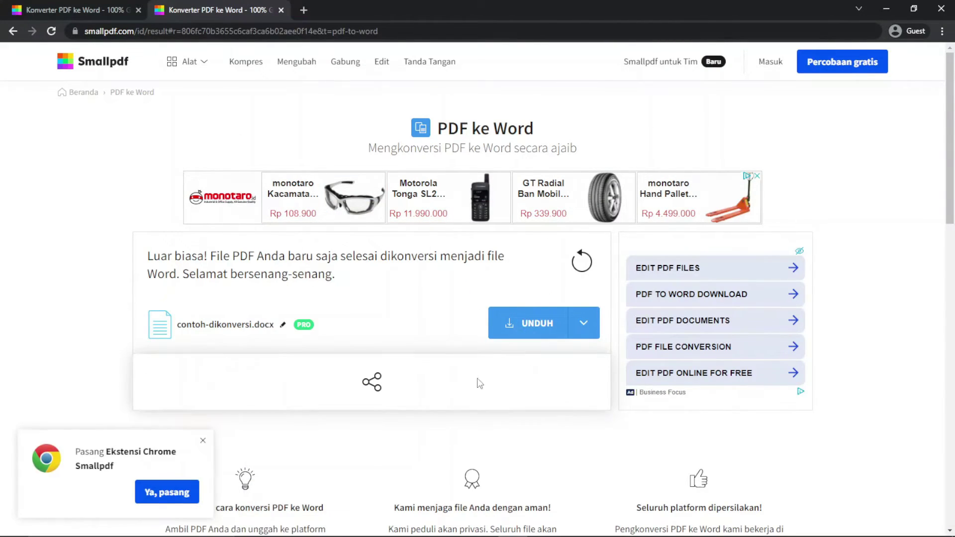
left_click(521, 326)
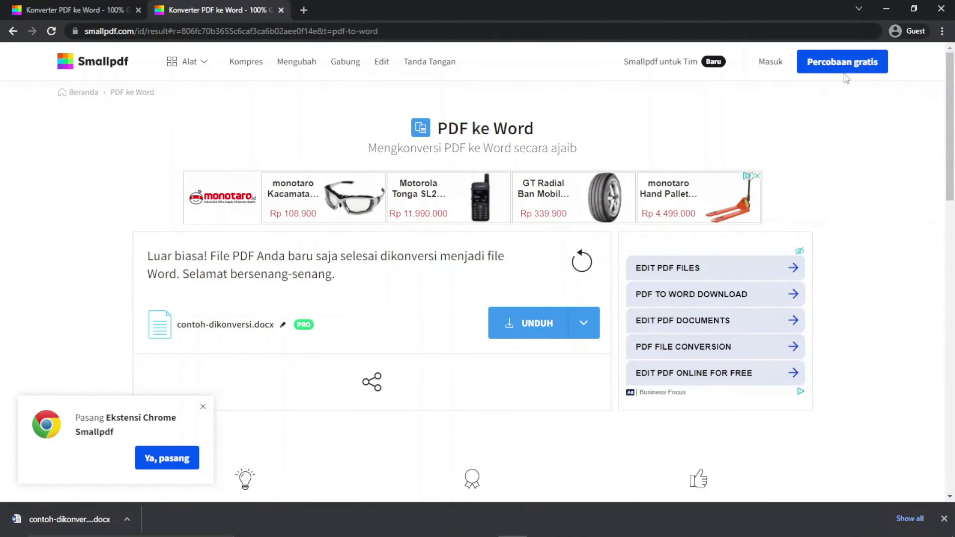
left_click(886, 8)
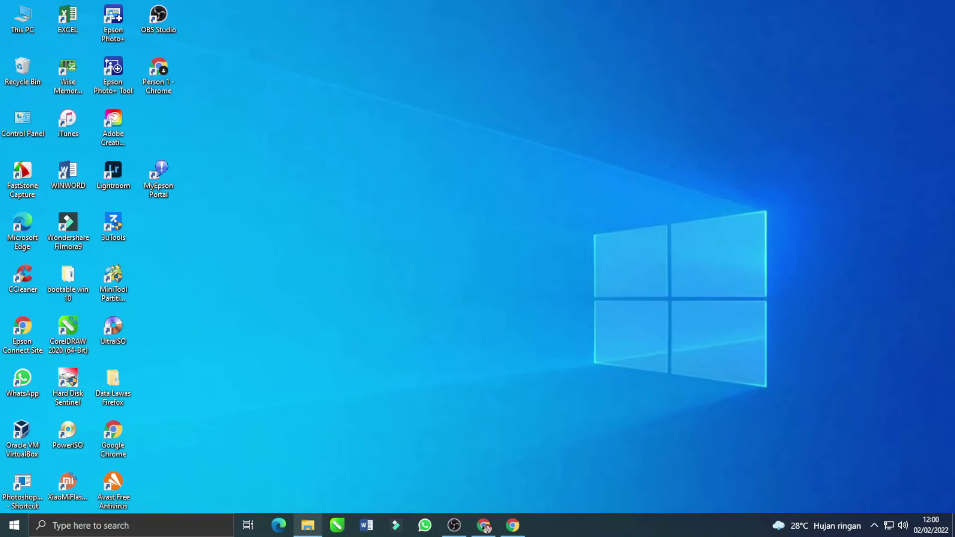
Open contoh-dikonversi in Word from the Downloads folder.
left_click(308, 526)
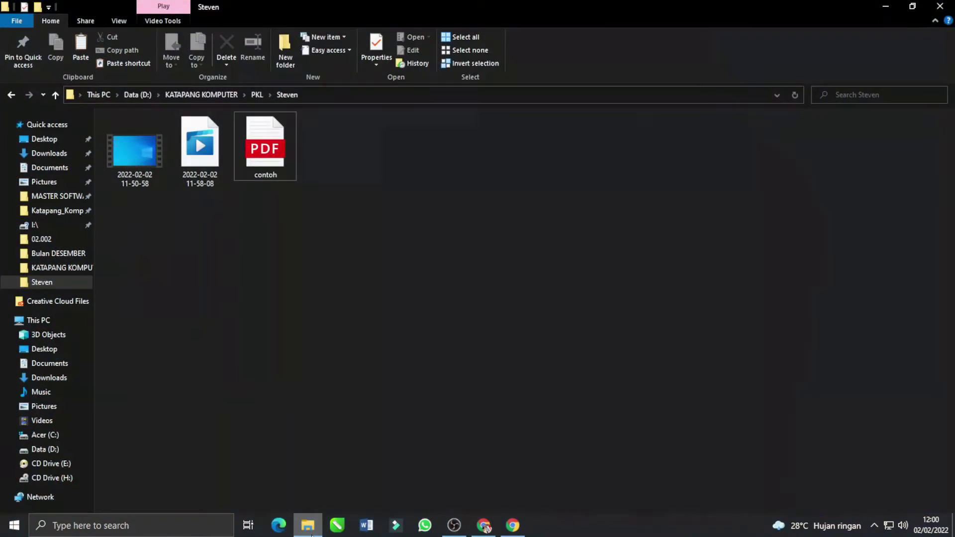
left_click(49, 154)
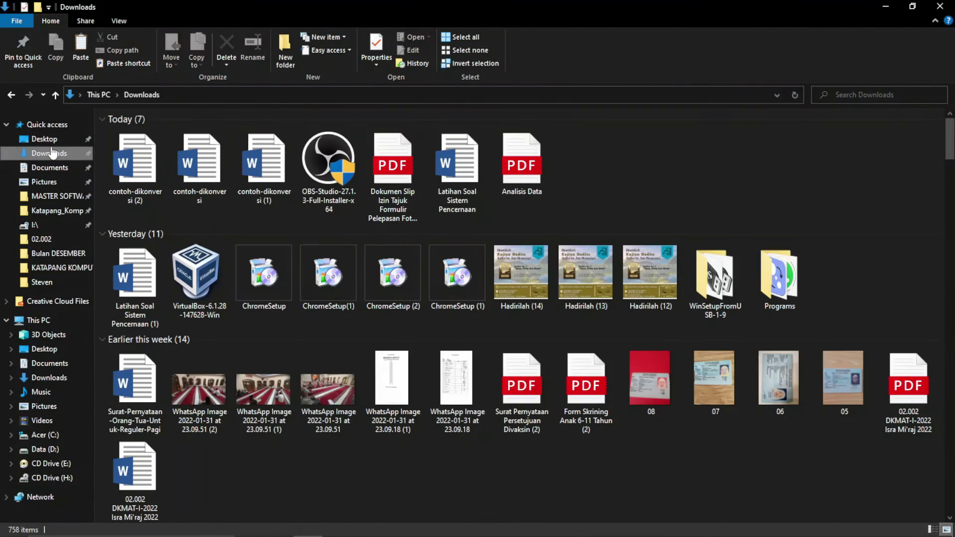
double_click(197, 144)
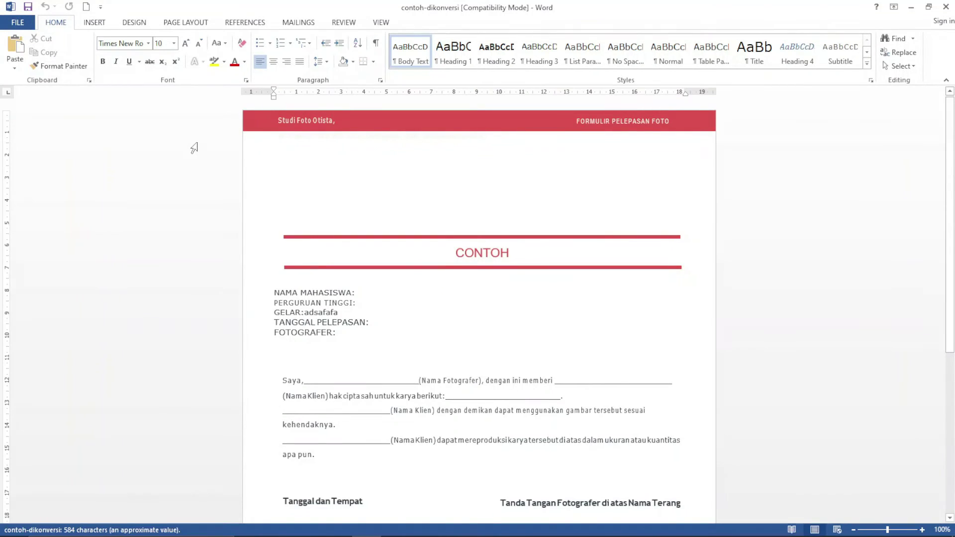
Test-edit the NAMA MAHASISWA line, then close contoh-dikonversi and save the changes.
scroll(459, 194, "down", 3)
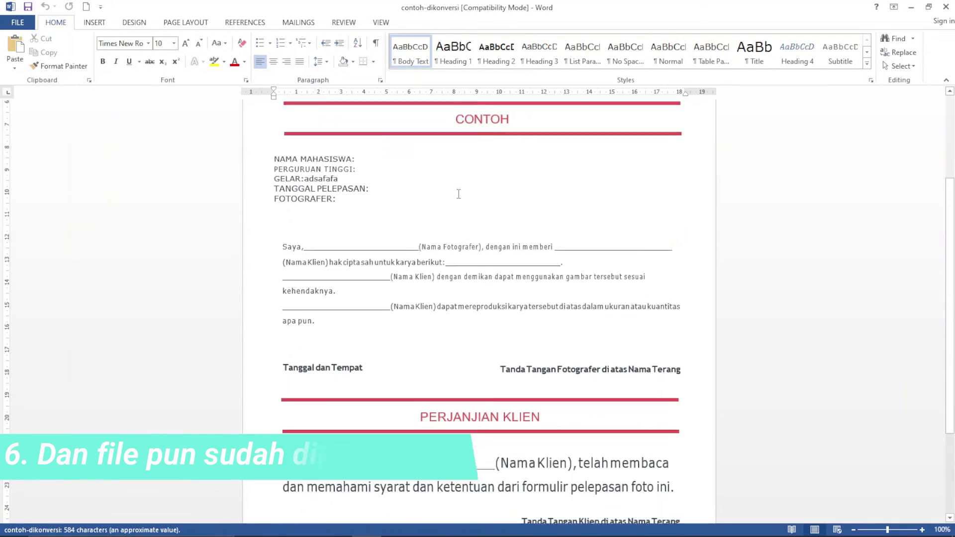
scroll(459, 195, "down", 3)
scroll(458, 196, "up", 3)
scroll(448, 239, "up", 3)
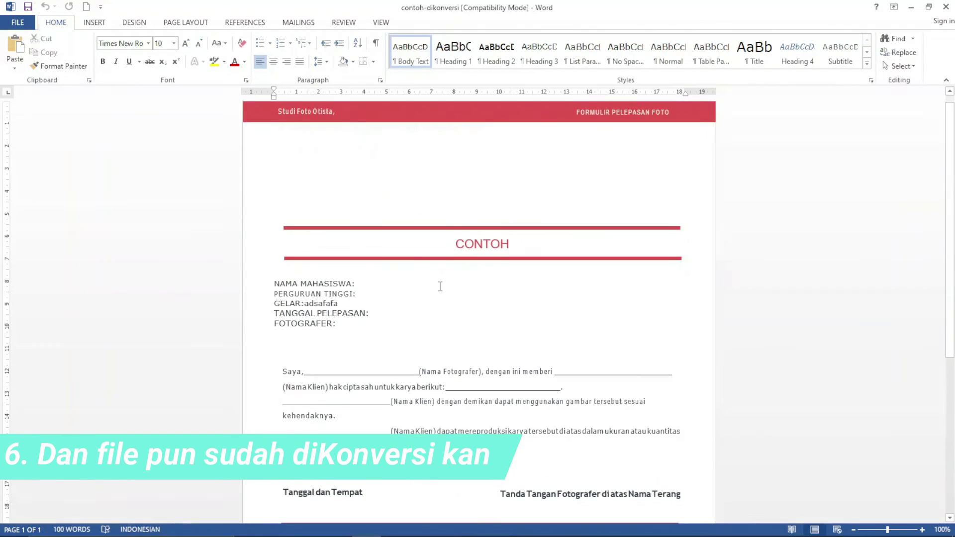
left_click(440, 286)
type("dsagaiyfdyfwaf")
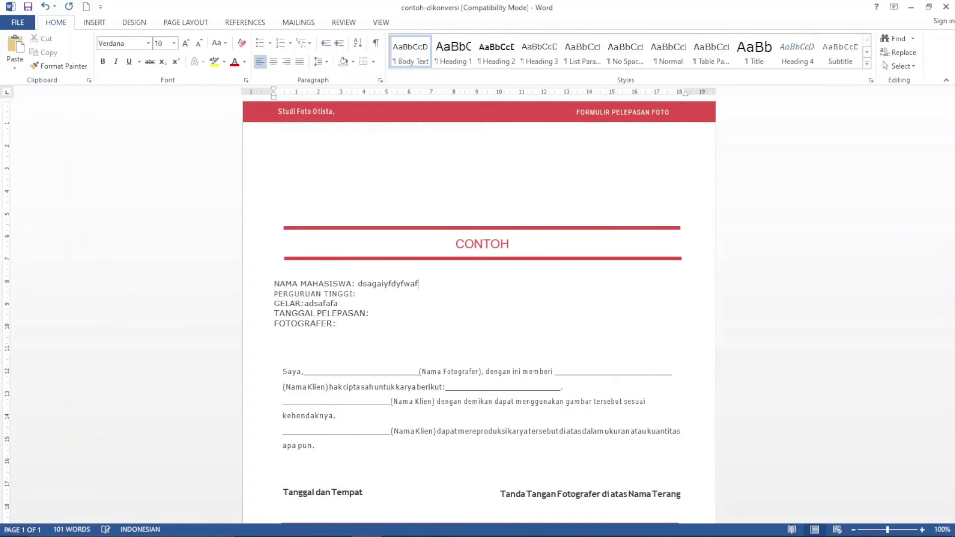
key("BackSpace")
key("BackSpace")
key("BackSpace")
key("BackSpace")
key("BackSpace")
key("BackSpace")
key("BackSpace")
key("BackSpace")
left_click(946, 6)
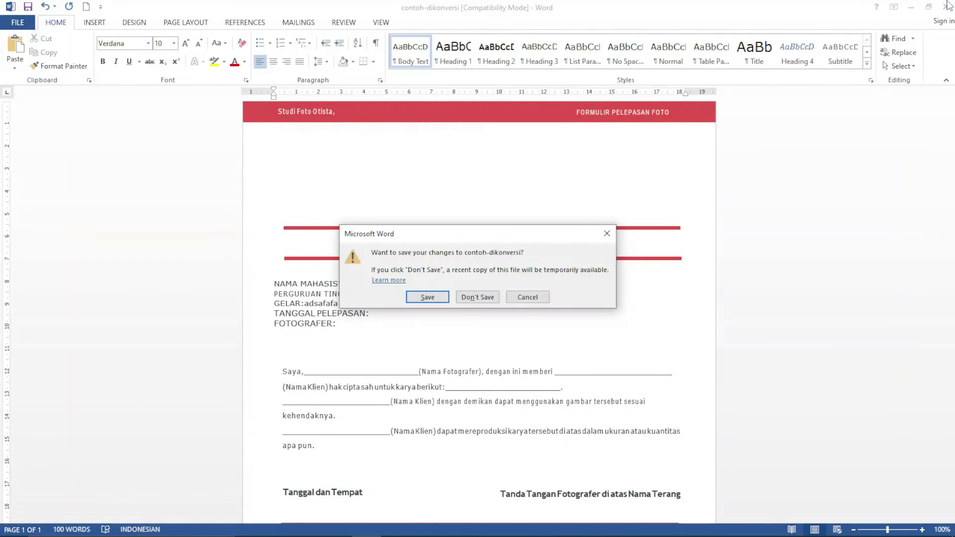
left_click(415, 300)
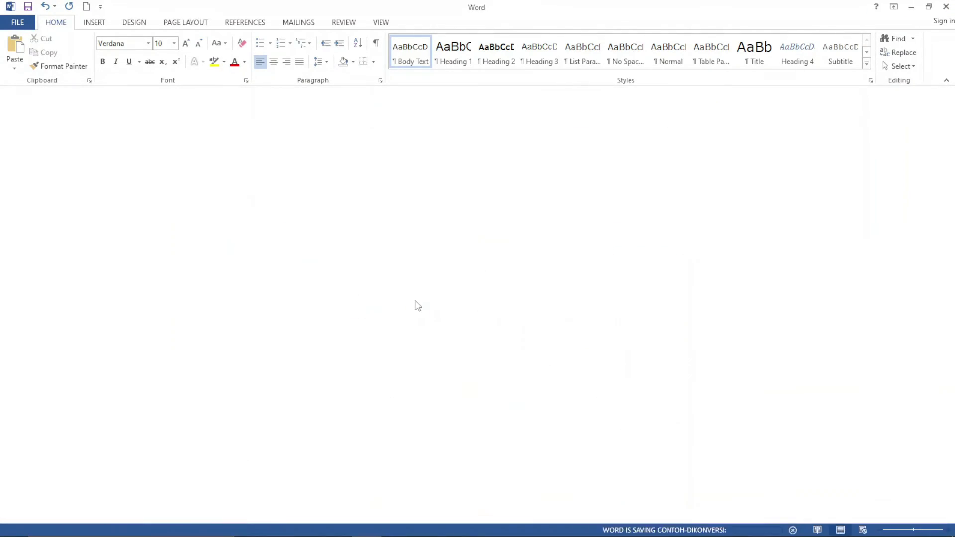
left_click(890, 8)
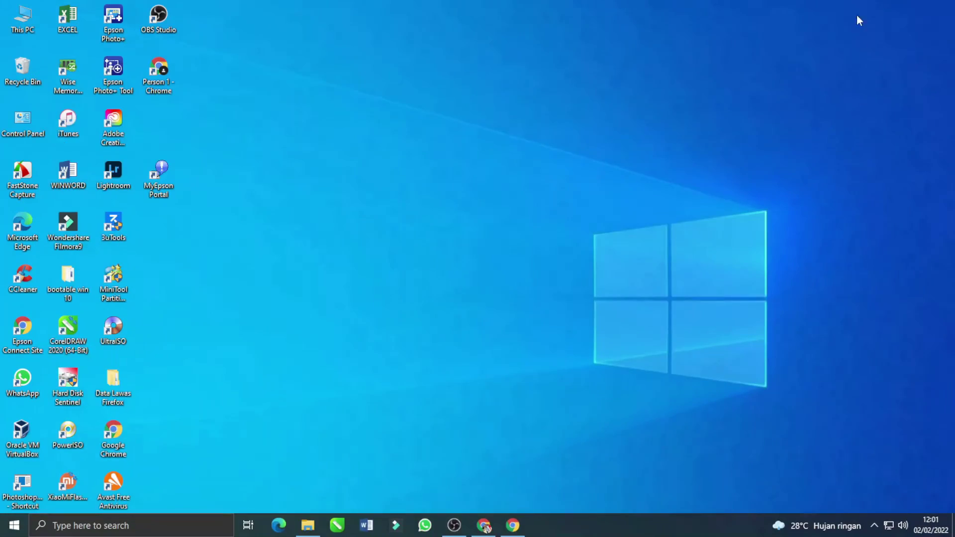